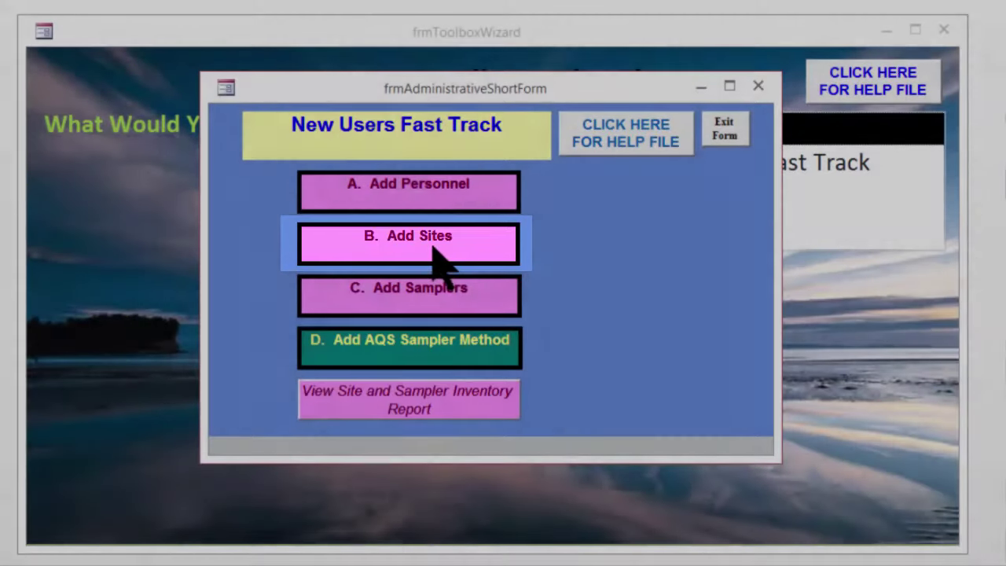
Open the Add Sites form in a restored window and enter Site ID S46 with the site name Tribal Air Office
click(438, 250)
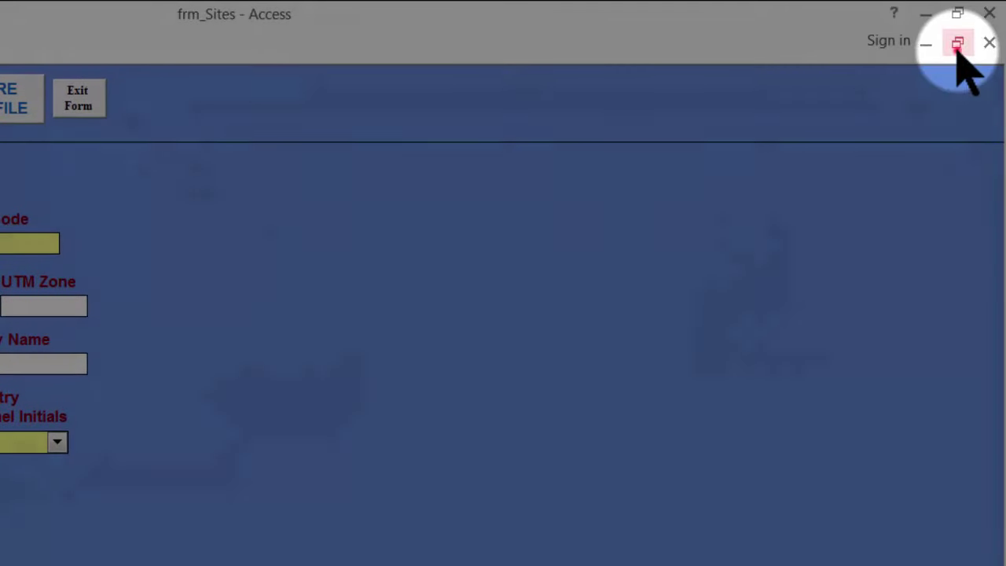
click(958, 42)
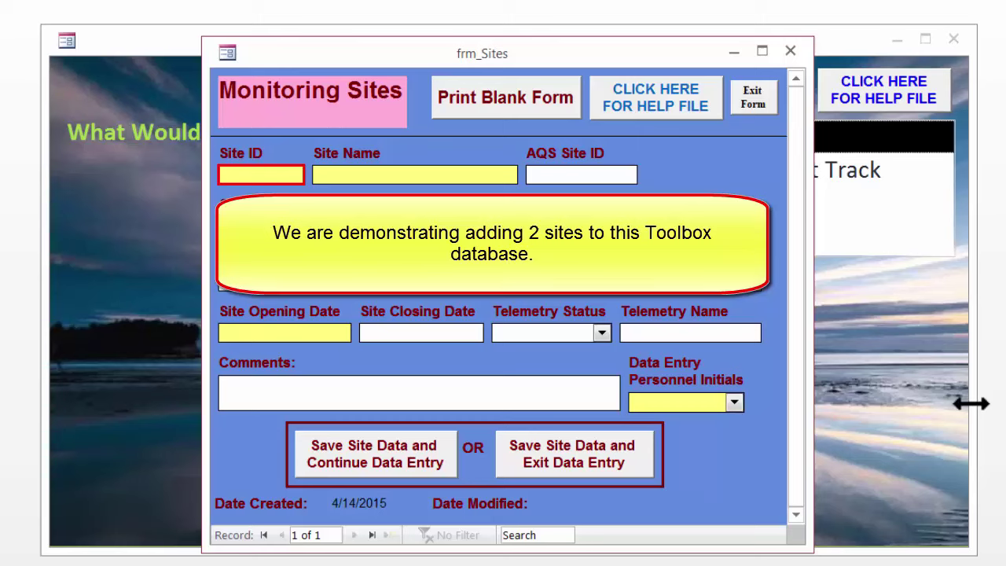
text(S46)
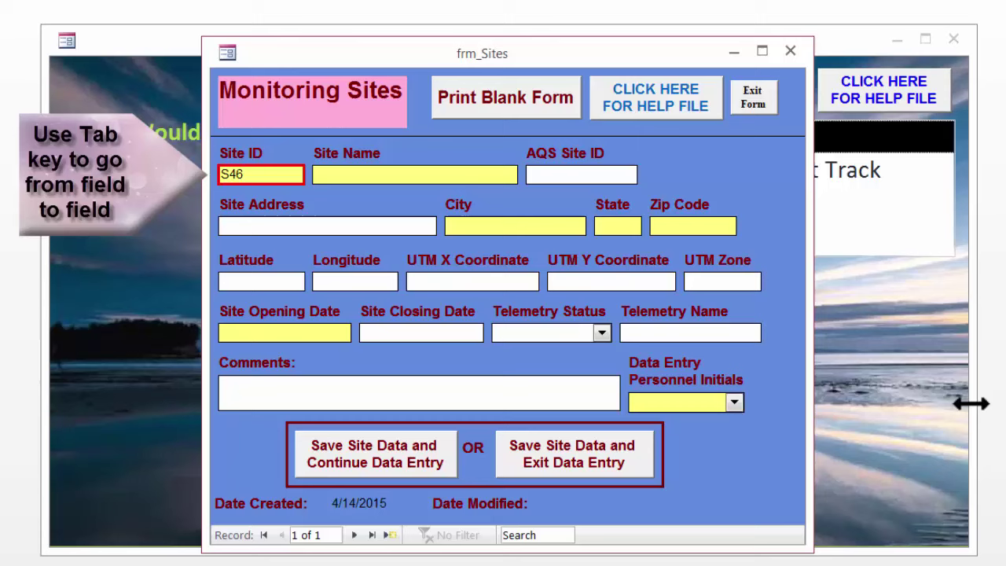
key(Tab)
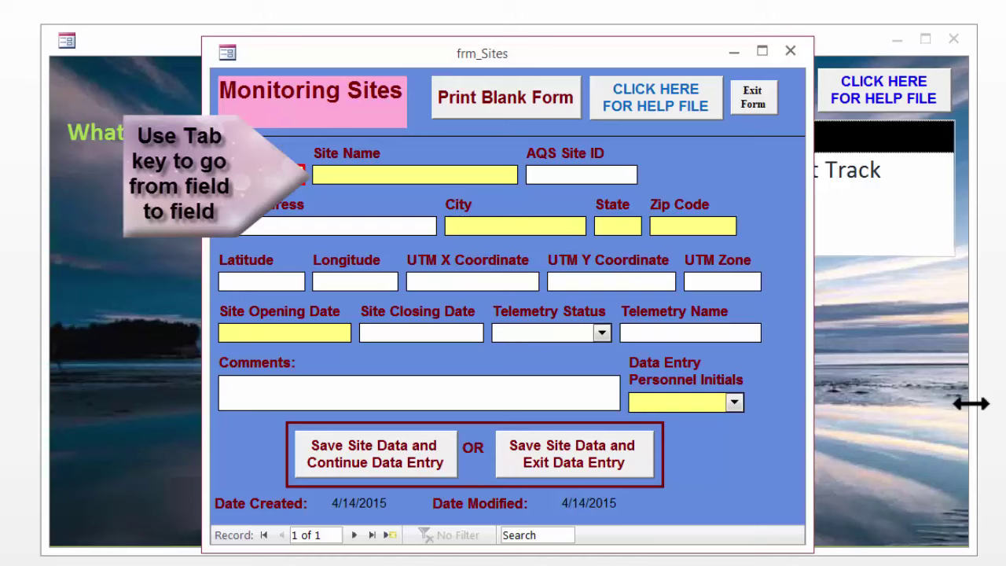
text(Tribal Air Office)
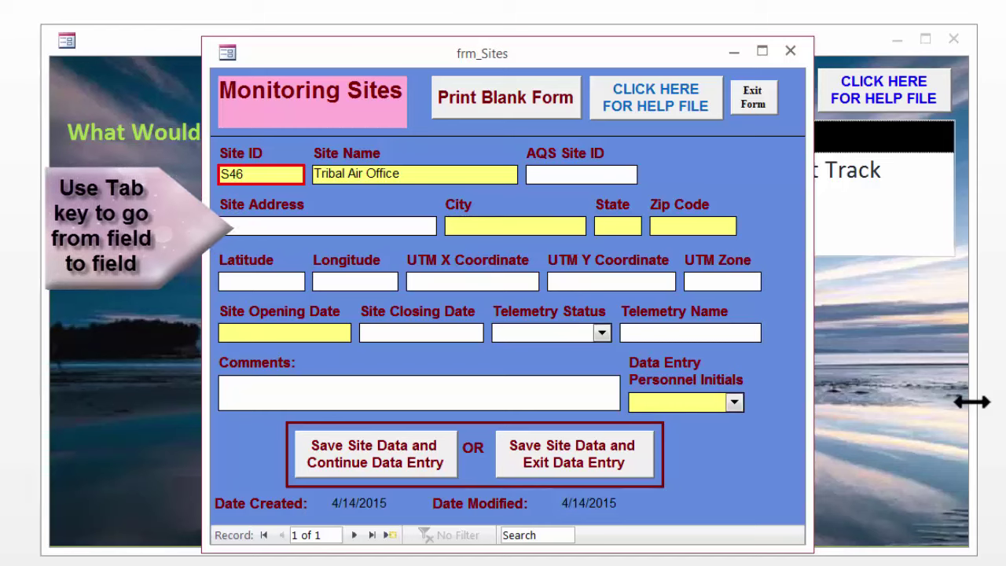
Enter the Tribal Air Office site's street address and set its city to Happytown
text(4654 Main Street)
key(Tab)
text(H)
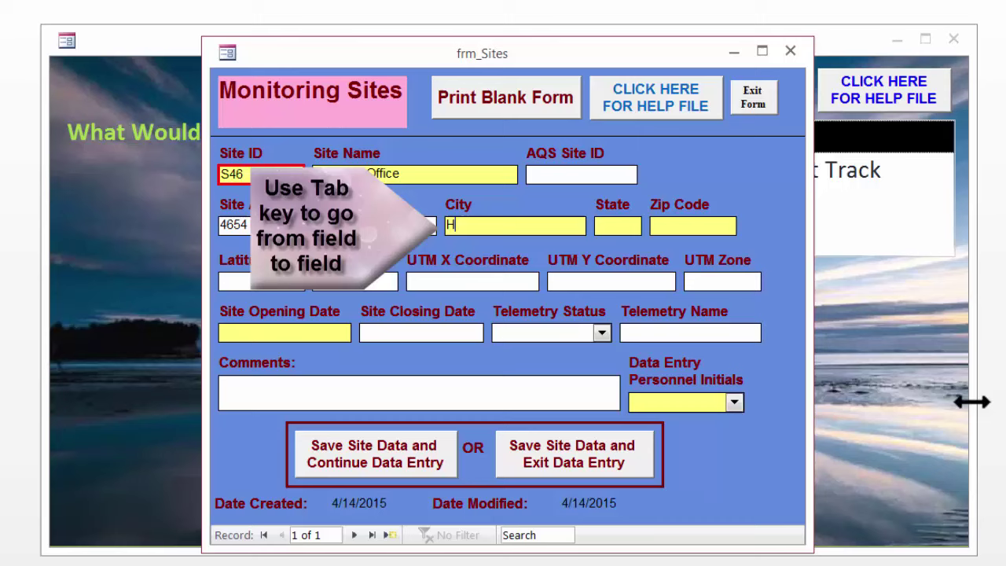
text(aoo)
key(BackSpace)
key(BackSpace)
key(BackSpace)
key(BackSpace)
text(Happytown)
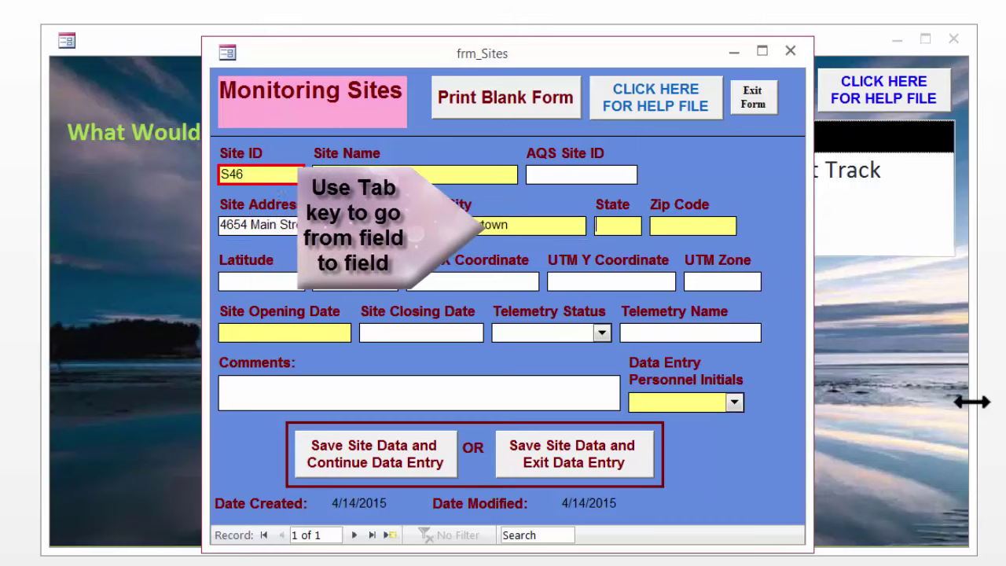
Set the site's state to CA and its ZIP code to 00000
key(Tab)
text(CA)
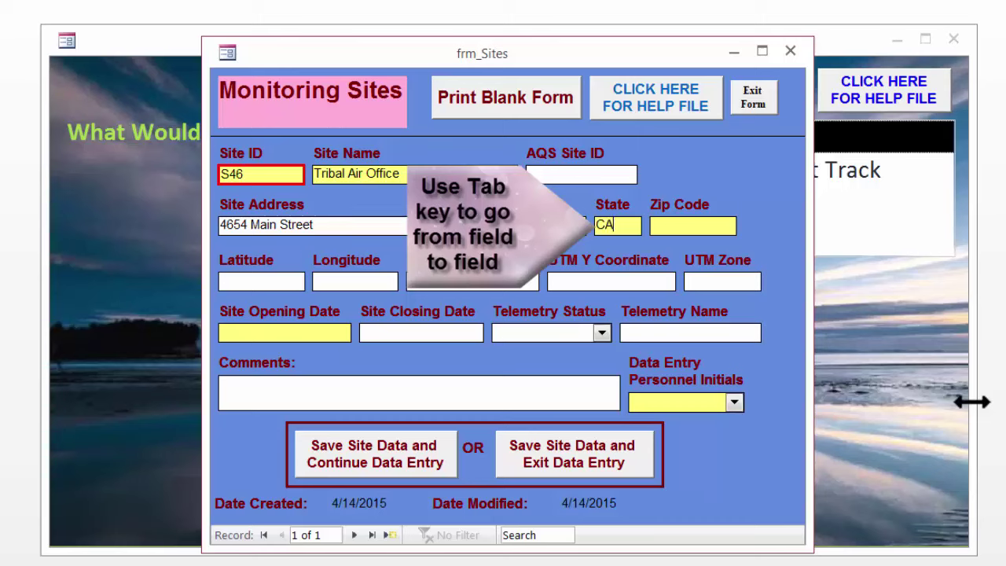
key(Tab)
text(000)
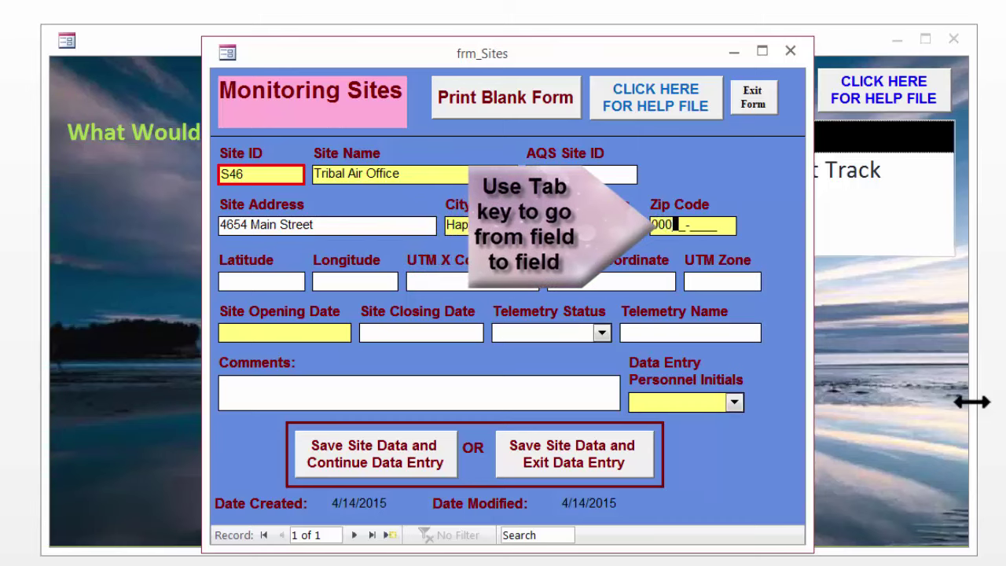
text(0)
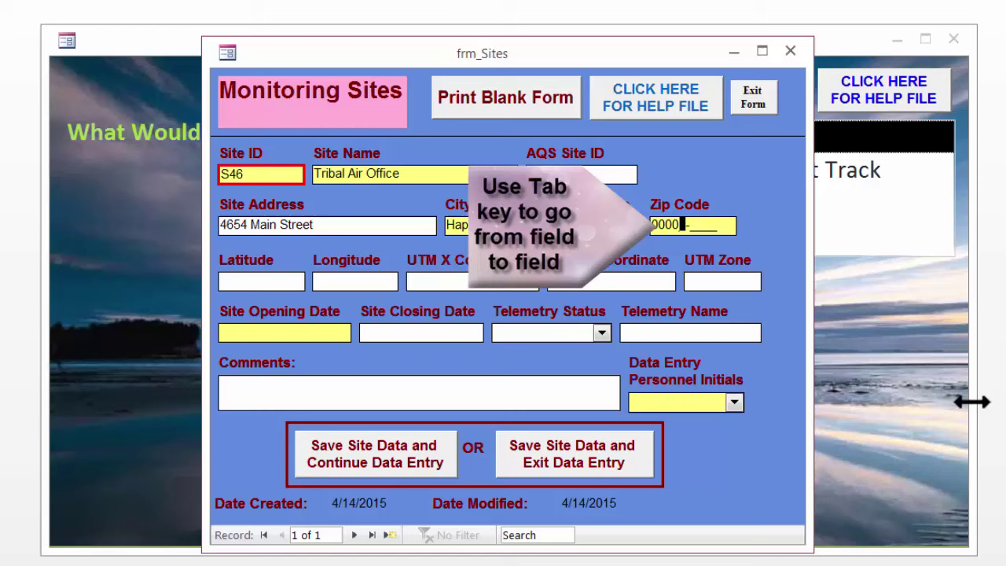
text(0-)
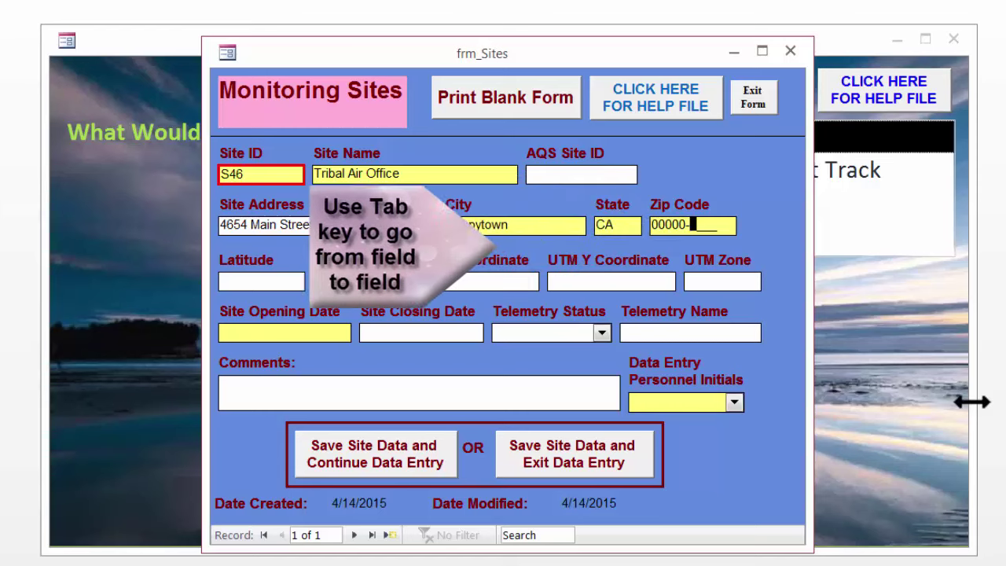
key(Tab)
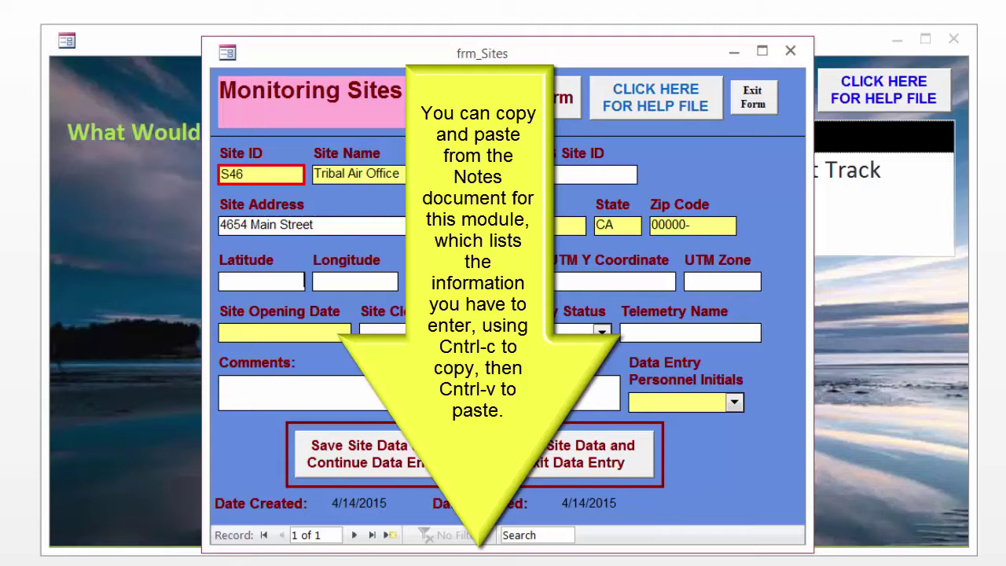
Copy the latitude 31.79279 from the Word notes document and paste it into the site's Latitude field in Access
mouse_move(476, 557)
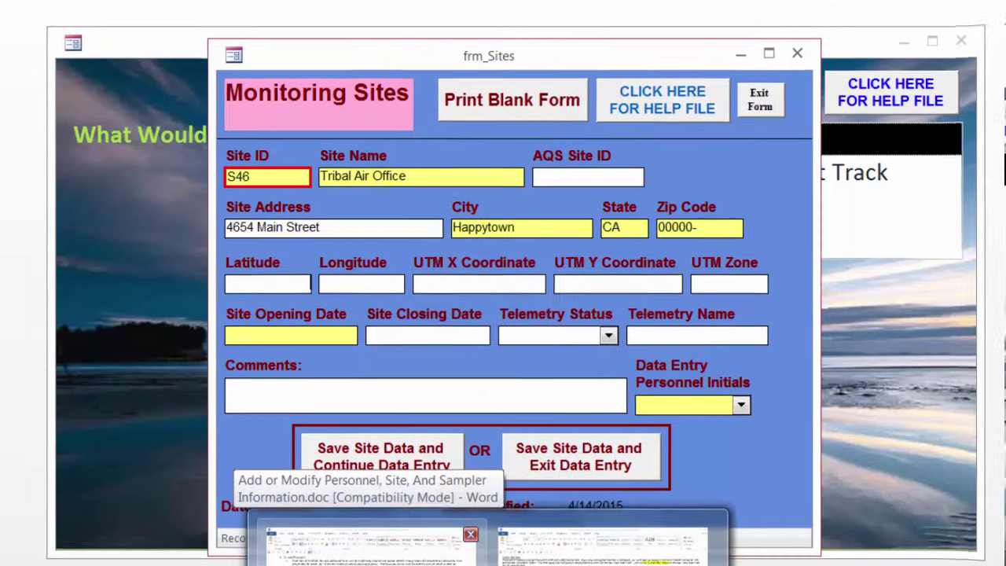
click(361, 542)
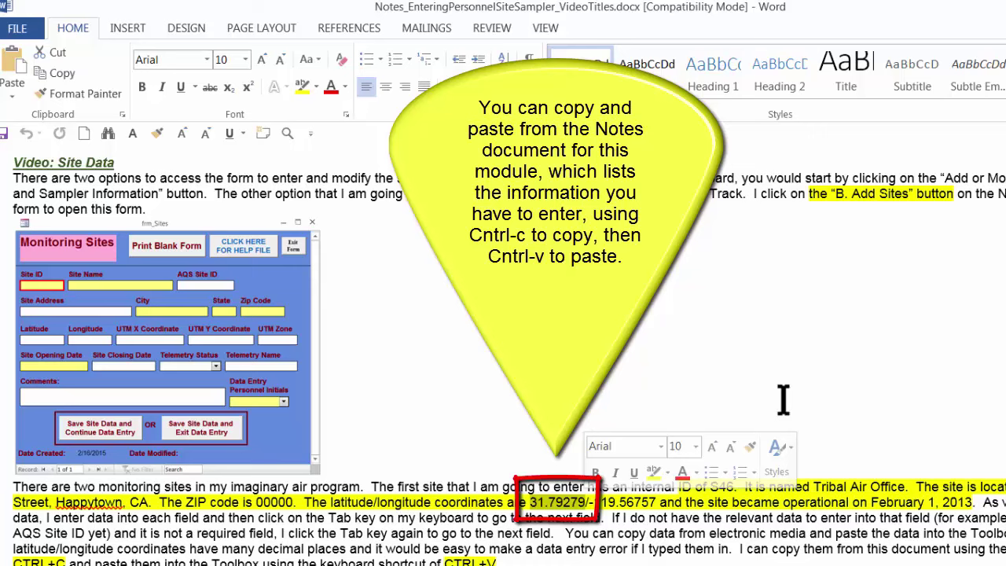
key(ctrl+c)
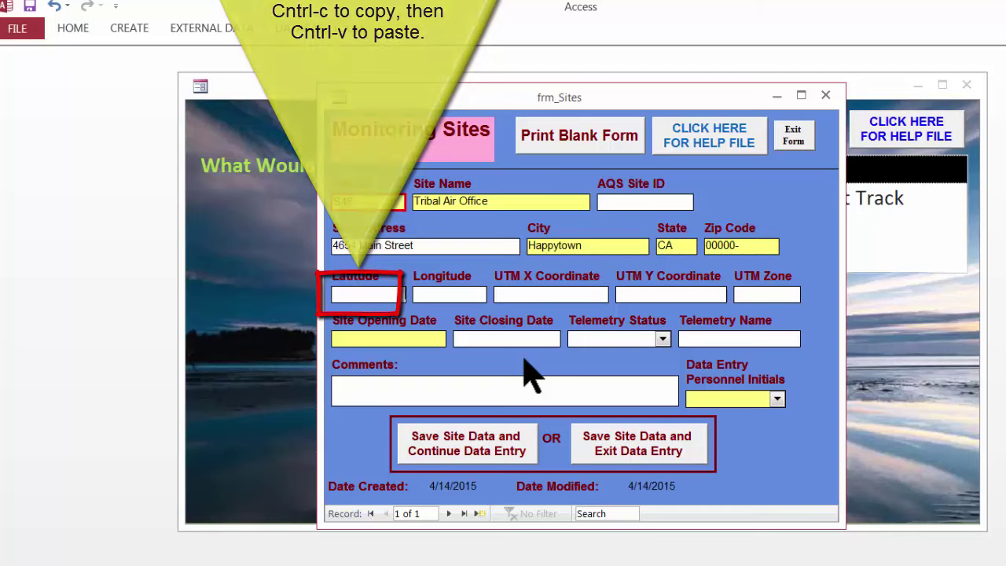
key(ctrl+v)
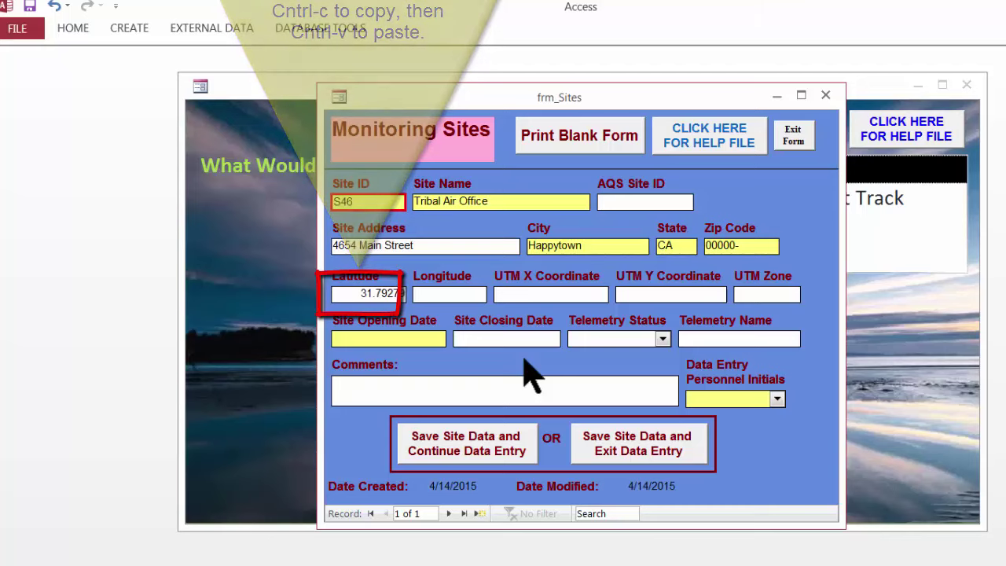
Copy the longitude -119.56757 from the Word notes document and paste it into the site's Longitude field in Access
click(423, 291)
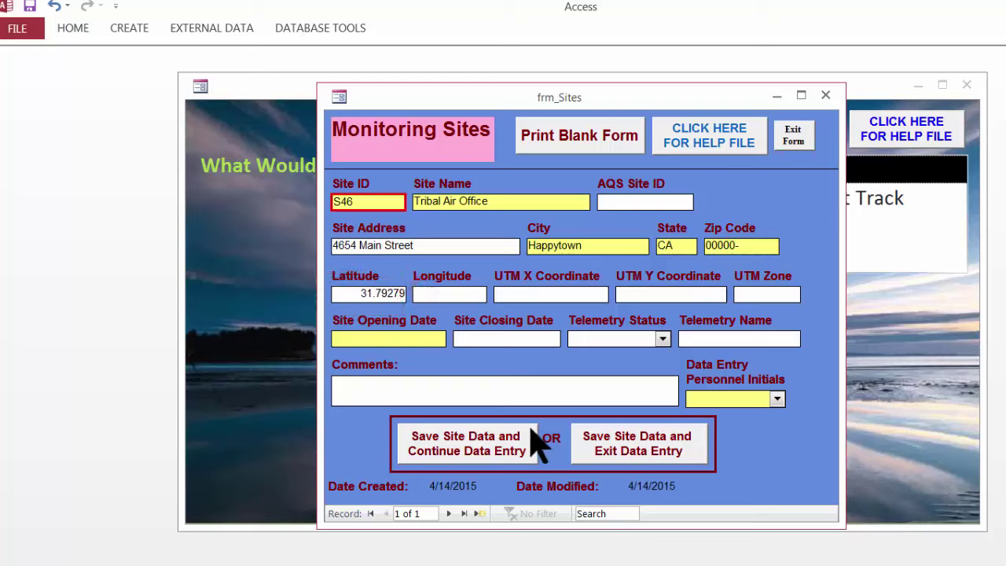
mouse_move(839, 565)
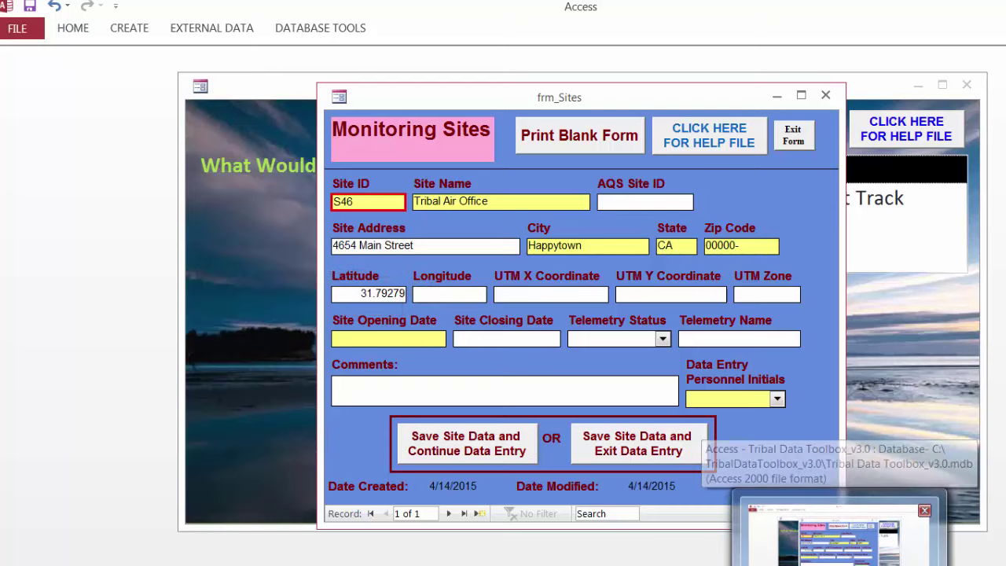
mouse_move(558, 565)
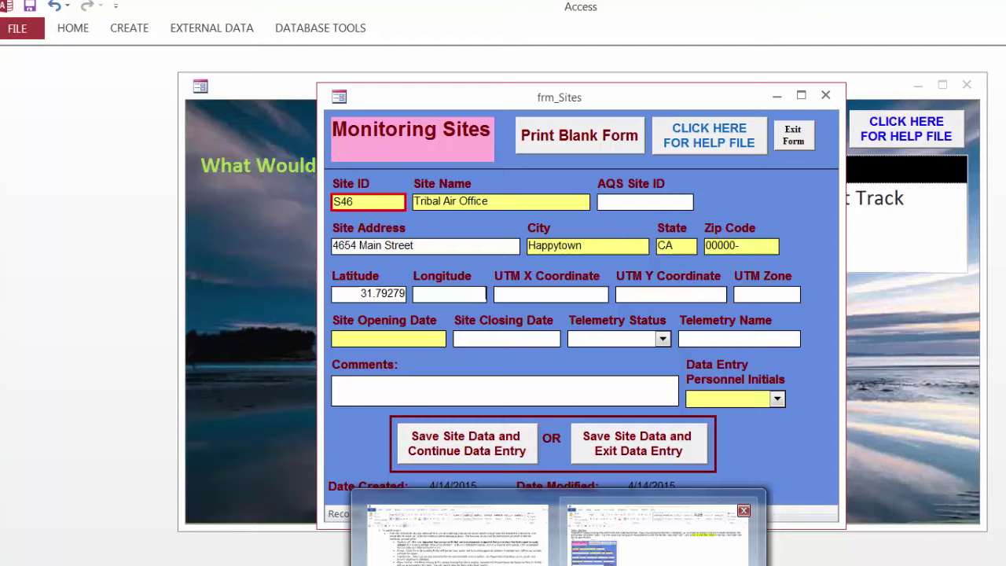
click(595, 515)
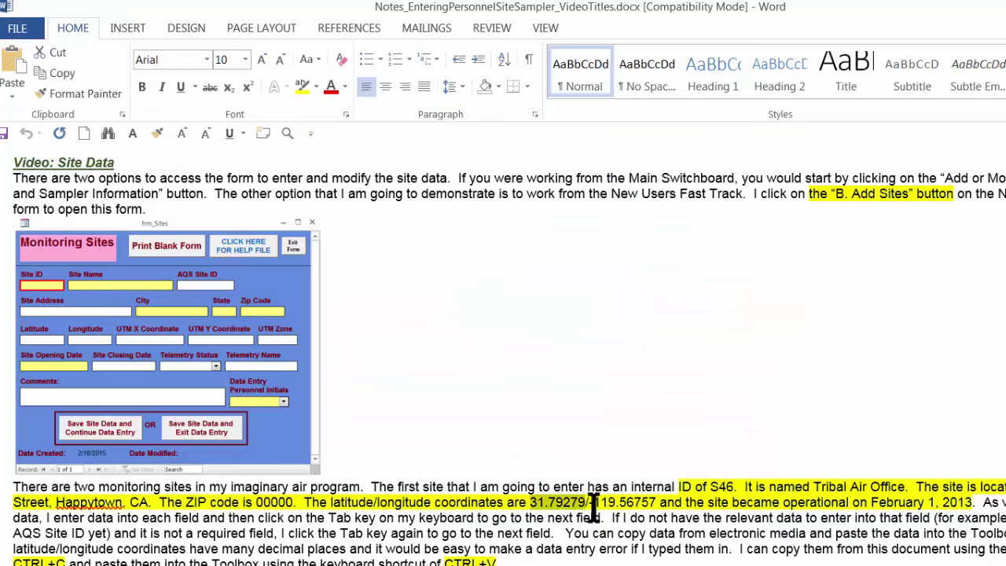
drag(588, 508, 606, 512)
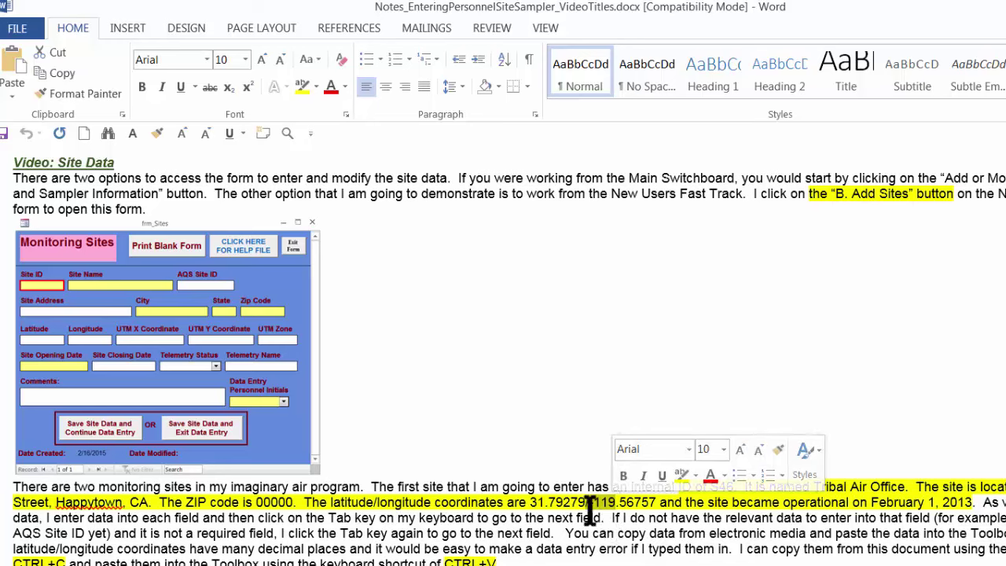
click(592, 503)
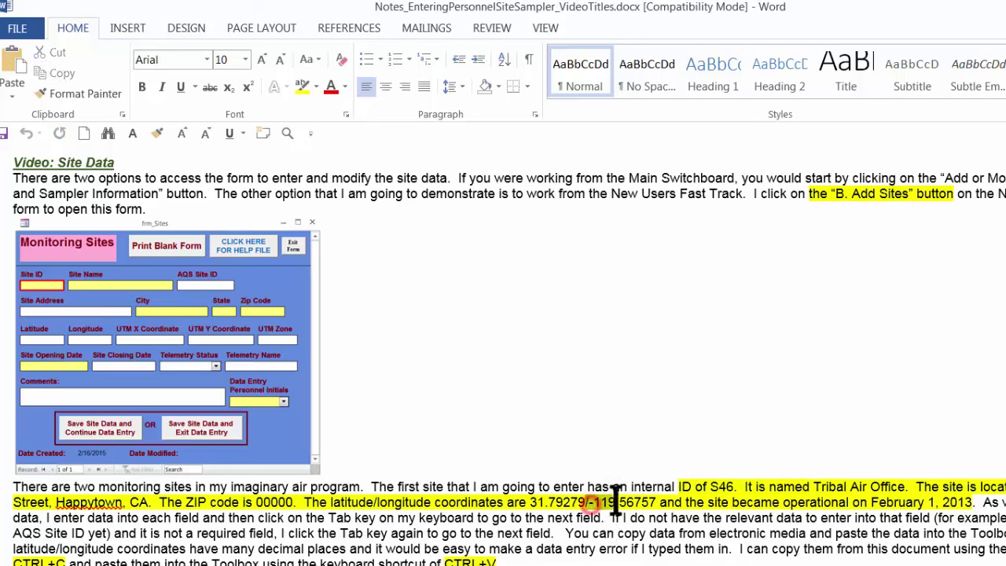
drag(588, 503, 656, 502)
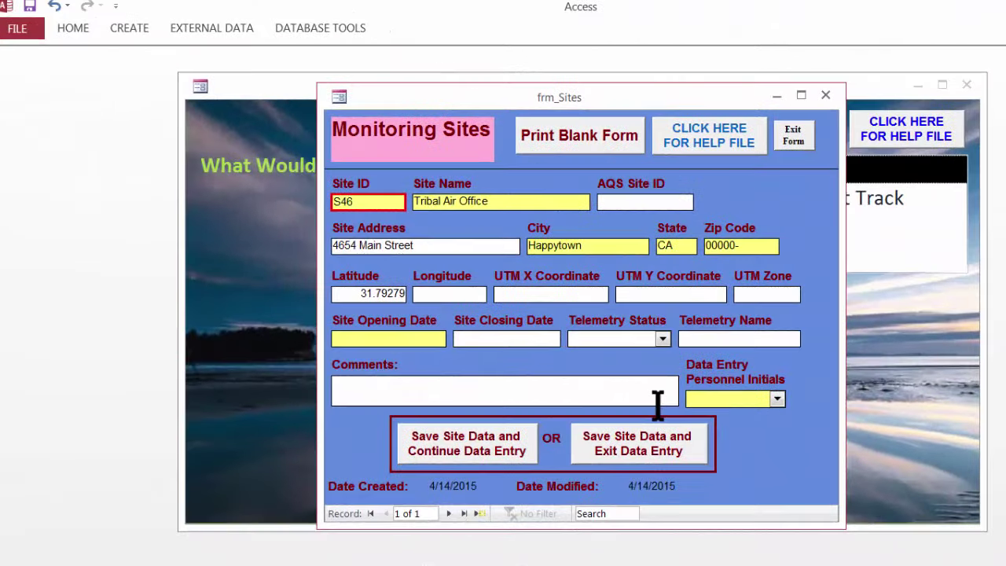
key(ctrl+v)
Skip the UTM fields and set the Site Opening Date to 2/1/2013
key(Tab)
key(Tab)
key(Tab)
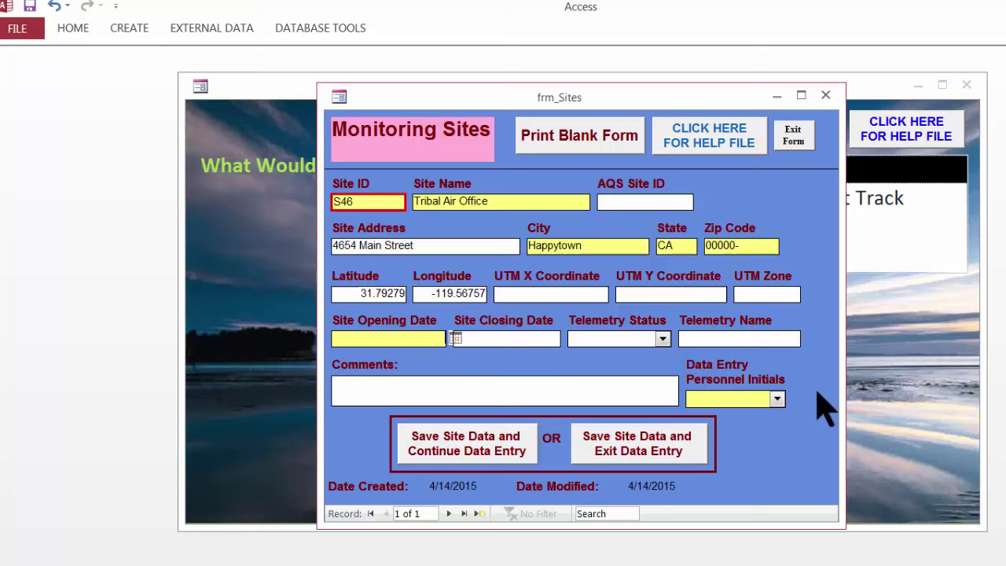
text(2/1/2013)
click(525, 338)
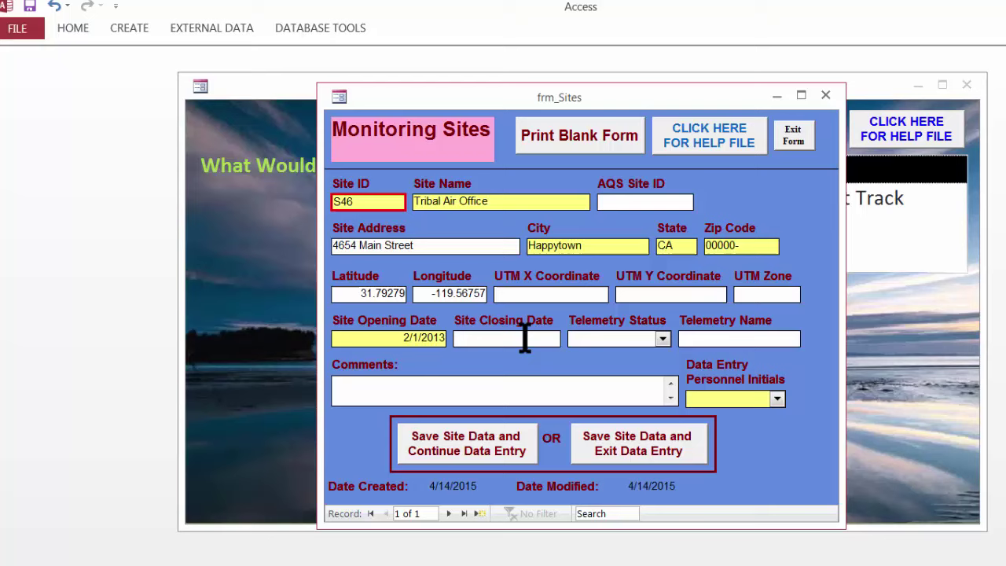
Choose AL as the data entry personnel initials and save the site data, continuing data entry with a blank record
click(758, 399)
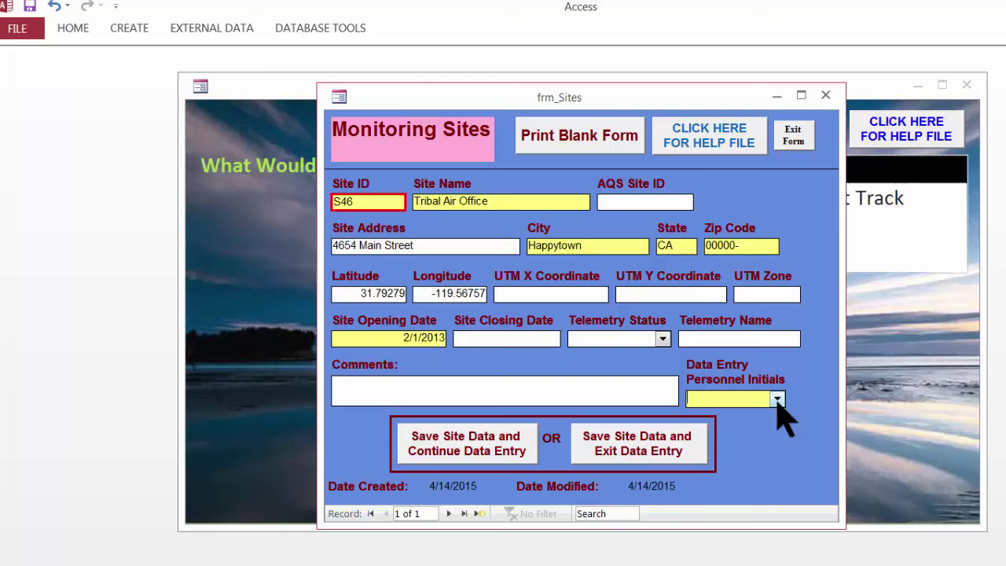
click(776, 399)
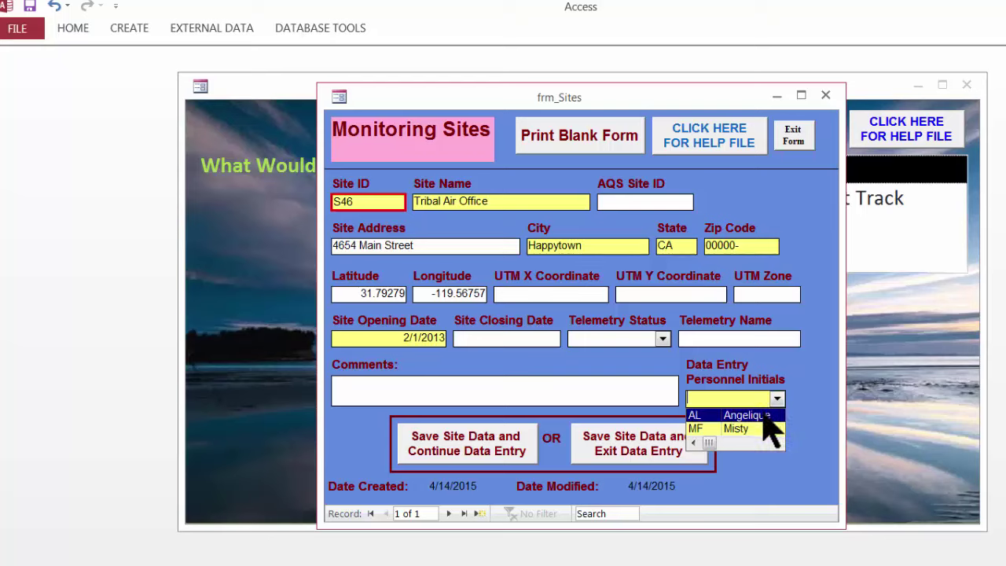
click(764, 417)
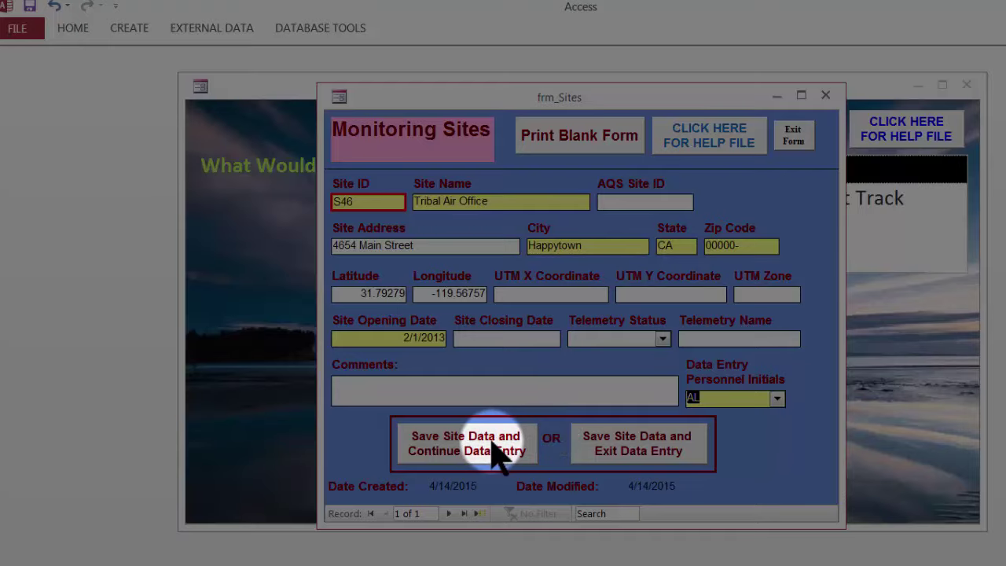
click(495, 452)
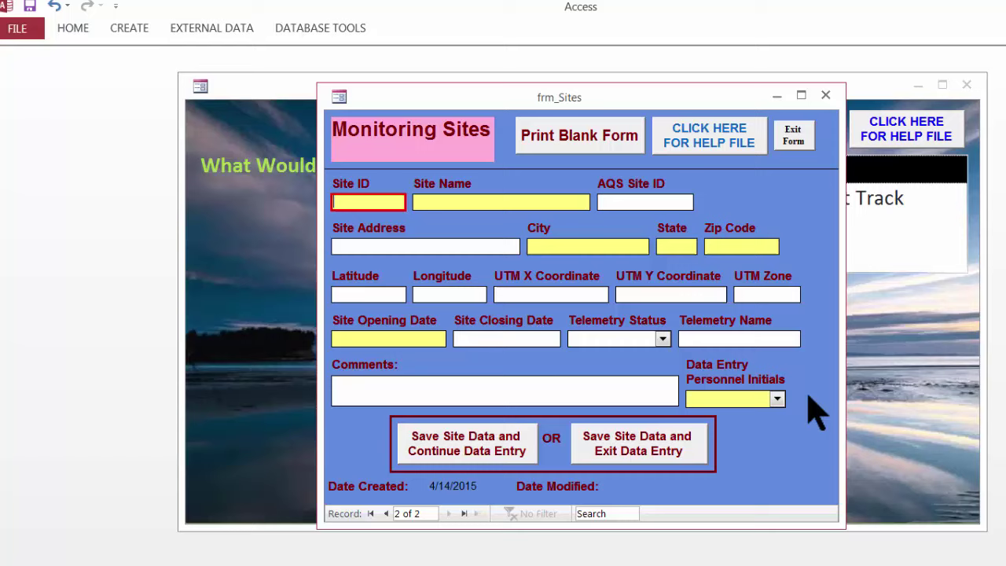
Enter the second site as S98, City Center, with its street address, city Happytown, state CA and ZIP code 00000
text(S98)
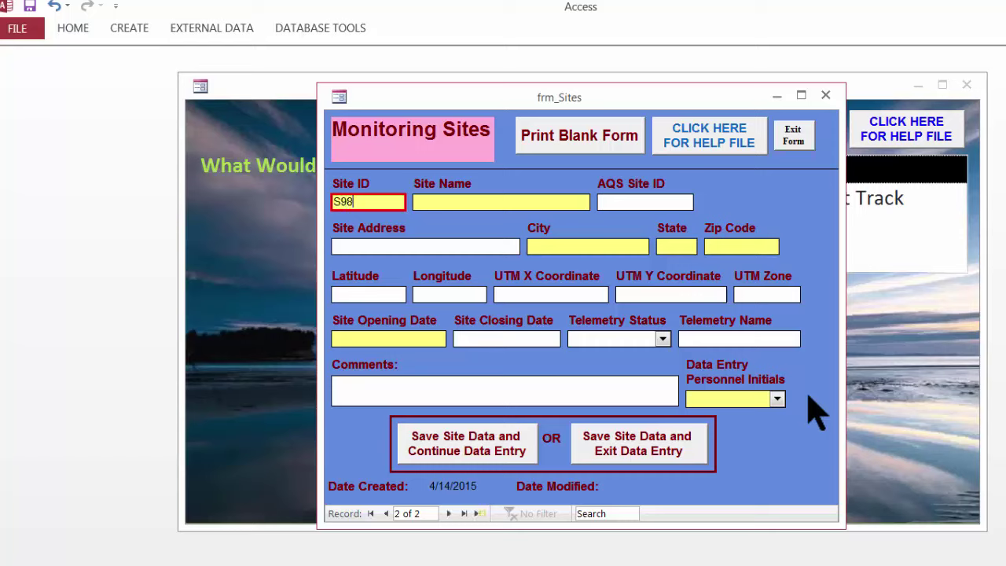
key(Tab)
click(809, 396)
text(City Center)
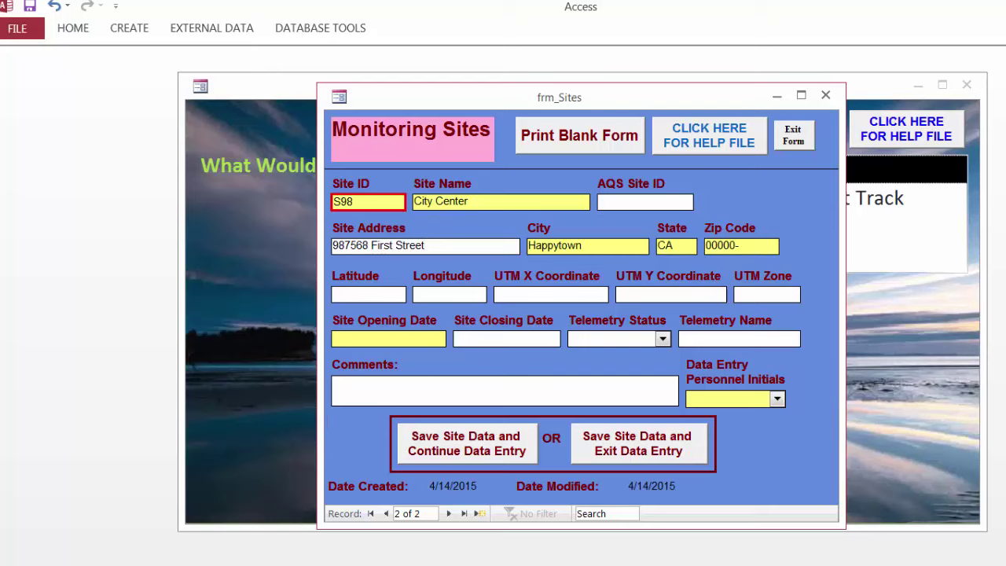
Copy the second site's latitude 31.84564 from the Word notes document and paste it into the Latitude field in Access
click(654, 539)
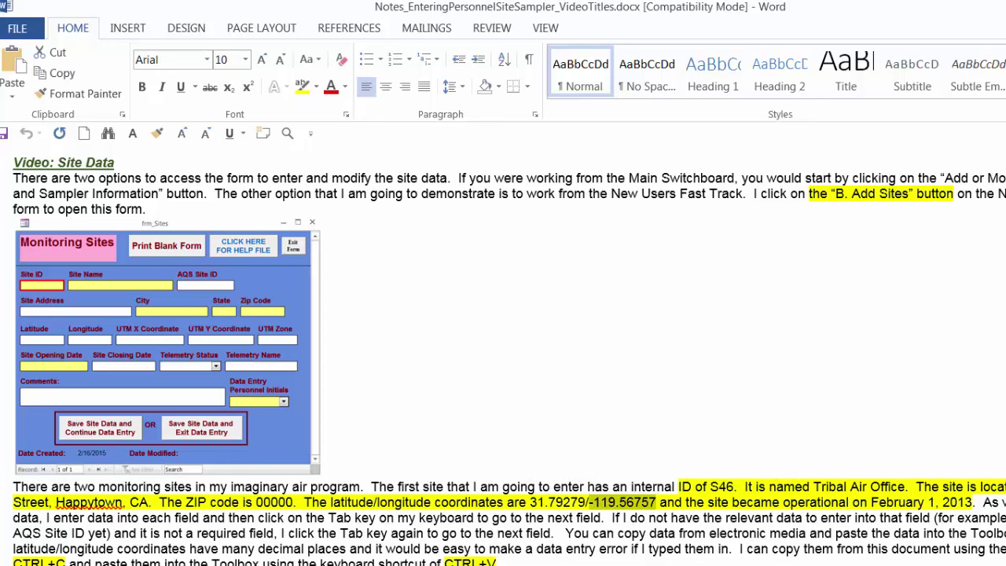
scroll(503, 354, down, 10)
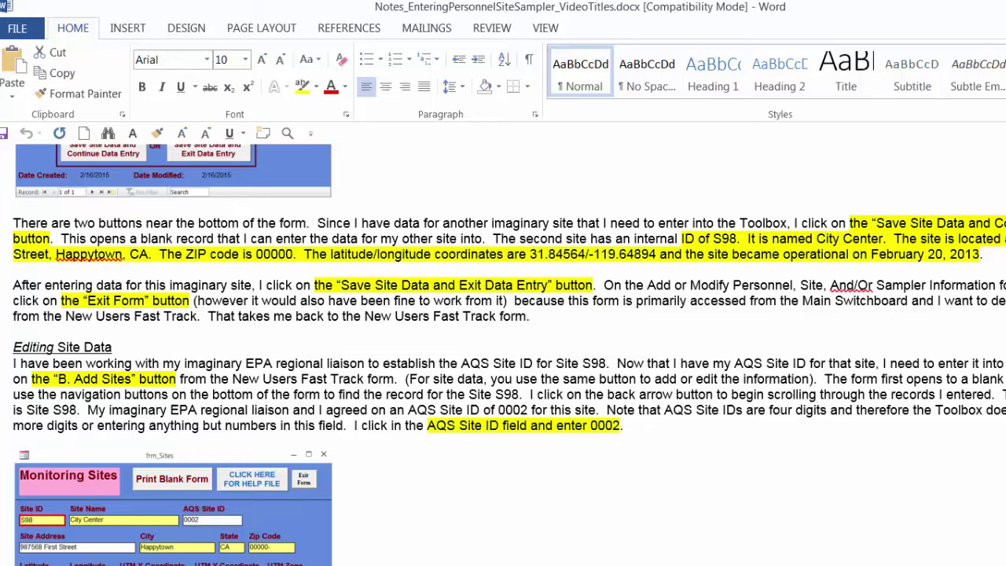
scroll(550, 315, down, 2)
drag(530, 199, 586, 201)
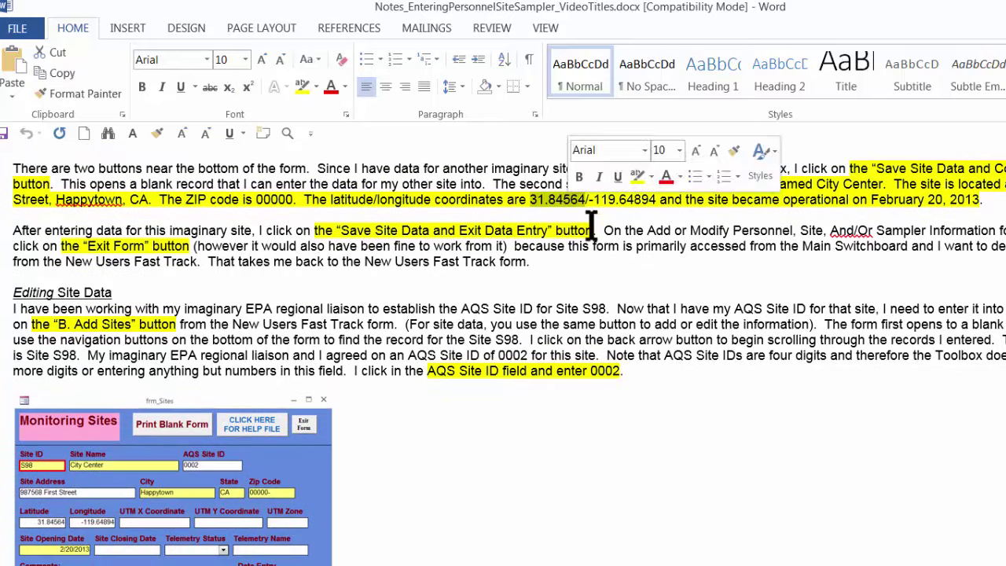
key(ctrl+c)
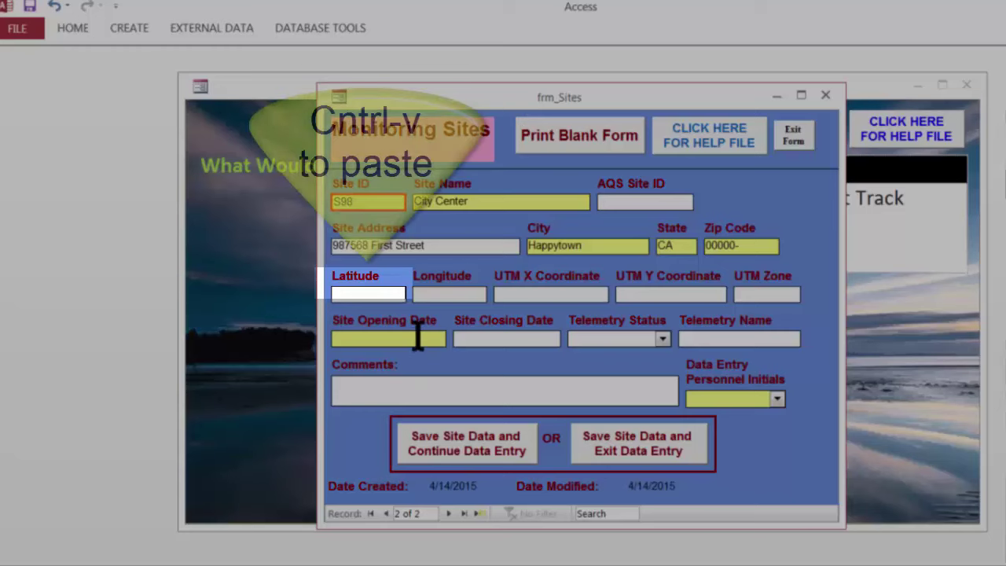
key(ctrl+v)
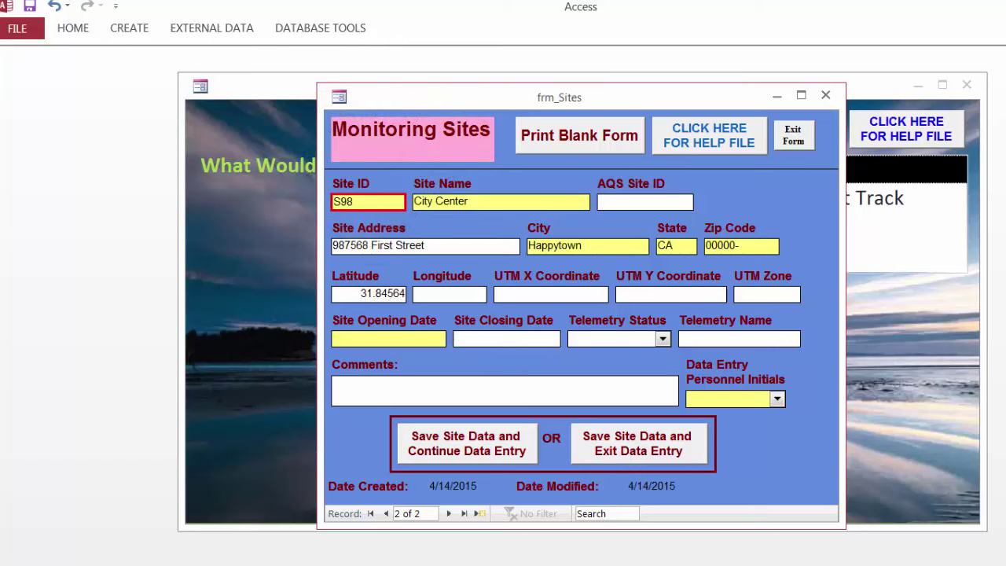
Copy the longitude from the Word notes into the Longitude field in Access, removing the stray slash so it reads -119.64894
click(668, 526)
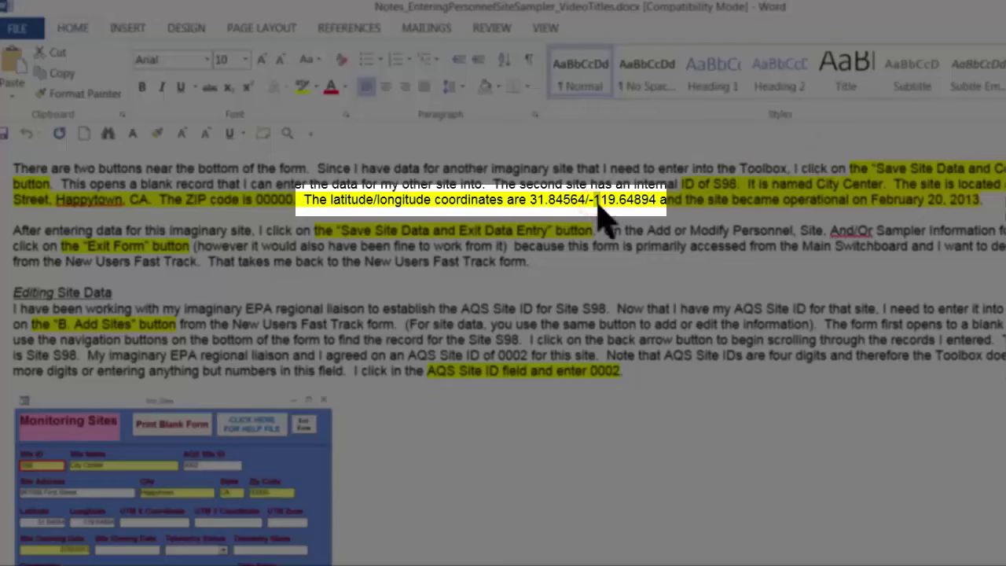
click(597, 200)
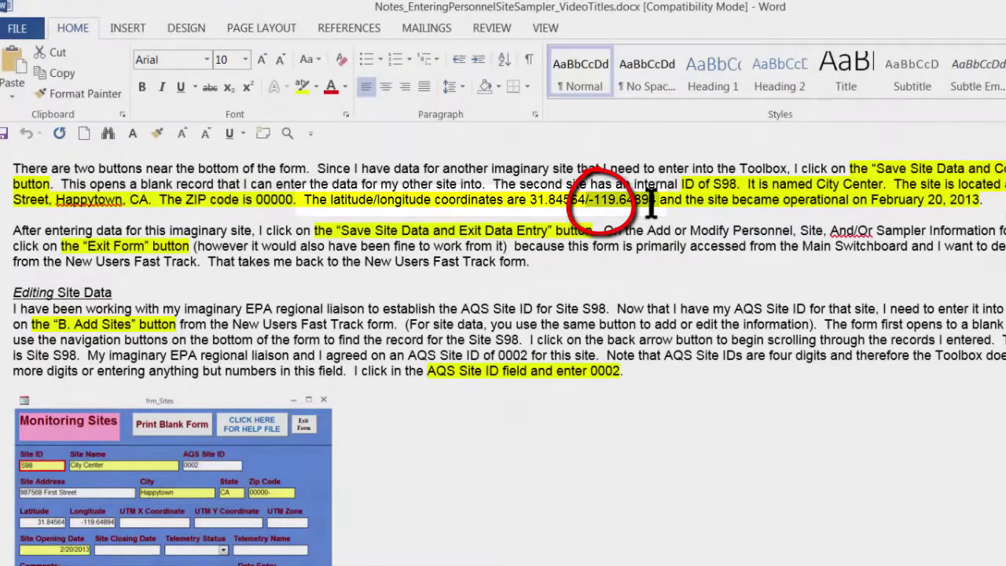
drag(621, 202, 657, 203)
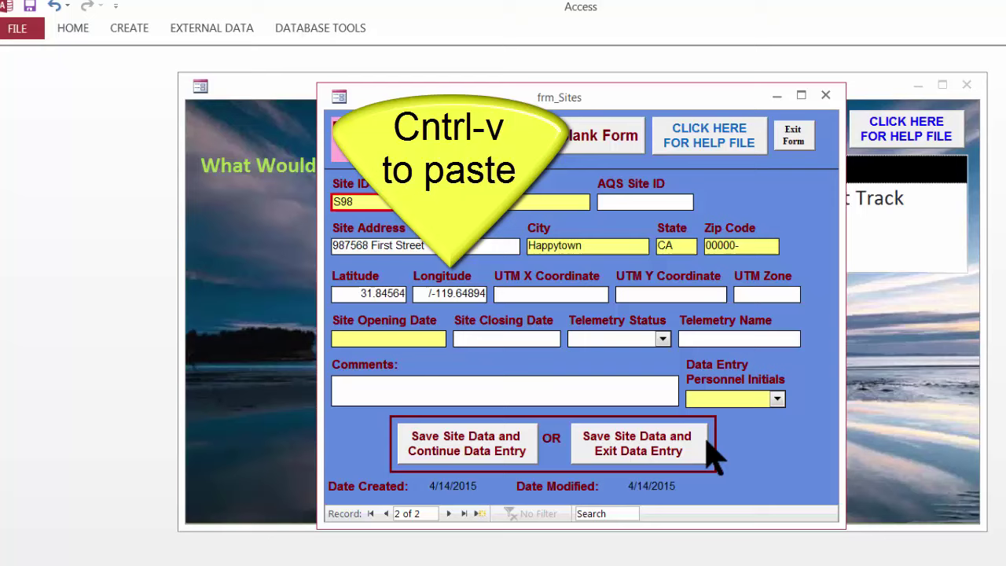
click(428, 294)
key(BackSpace)
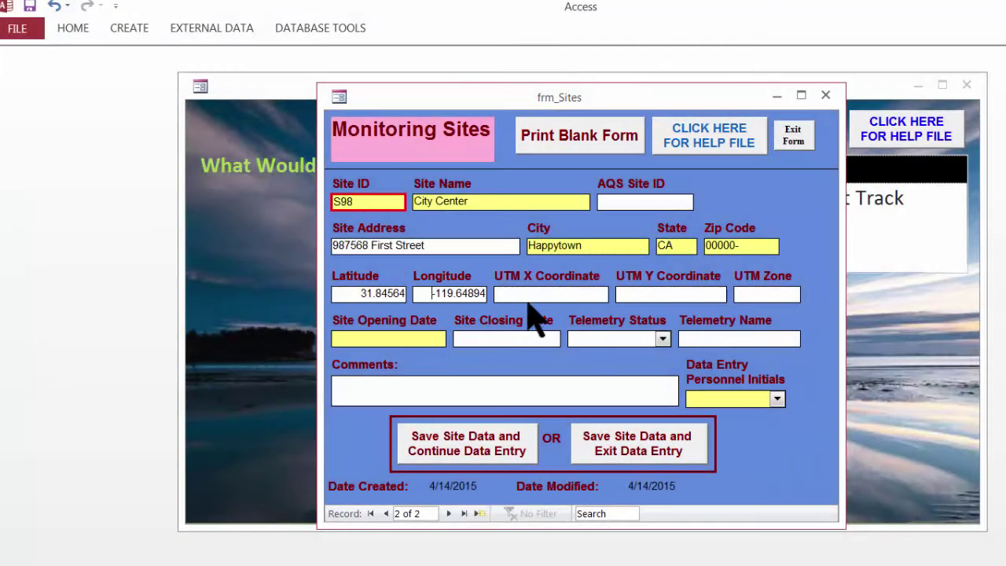
Skip the UTM coordinate and zone fields and set the Site Opening Date to 2/20/2013
click(527, 298)
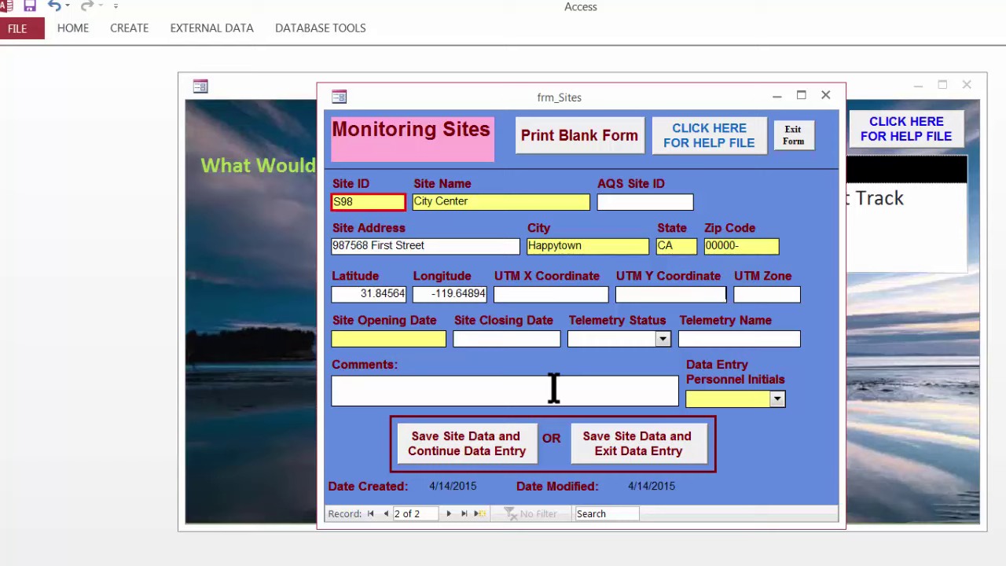
key(Tab)
key(ctrl+v)
key(Tab)
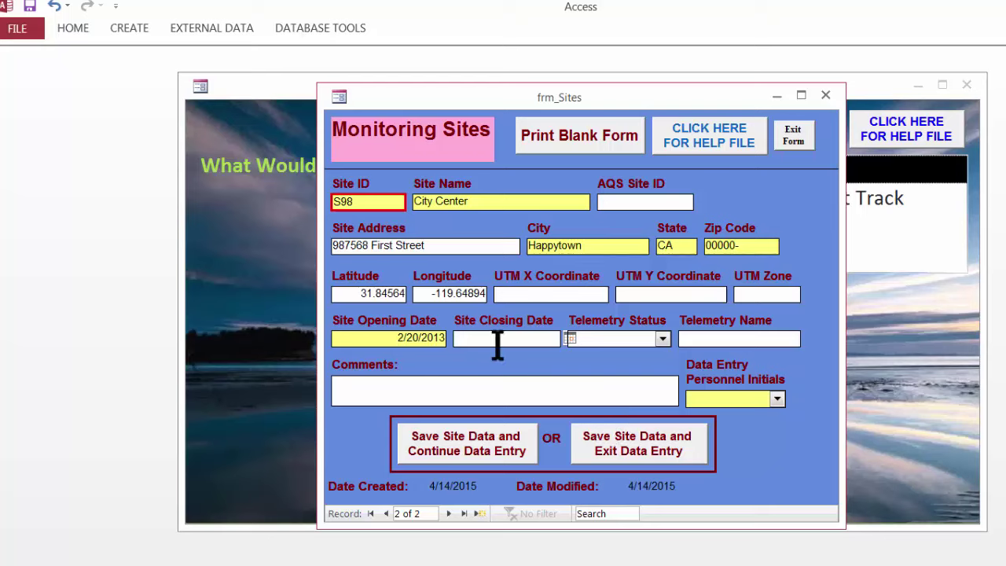
Leave the closing date, telemetry and comments fields blank and choose AL as the data entry personnel initials
key(Tab)
key(Tab)
key(Tab)
click(777, 399)
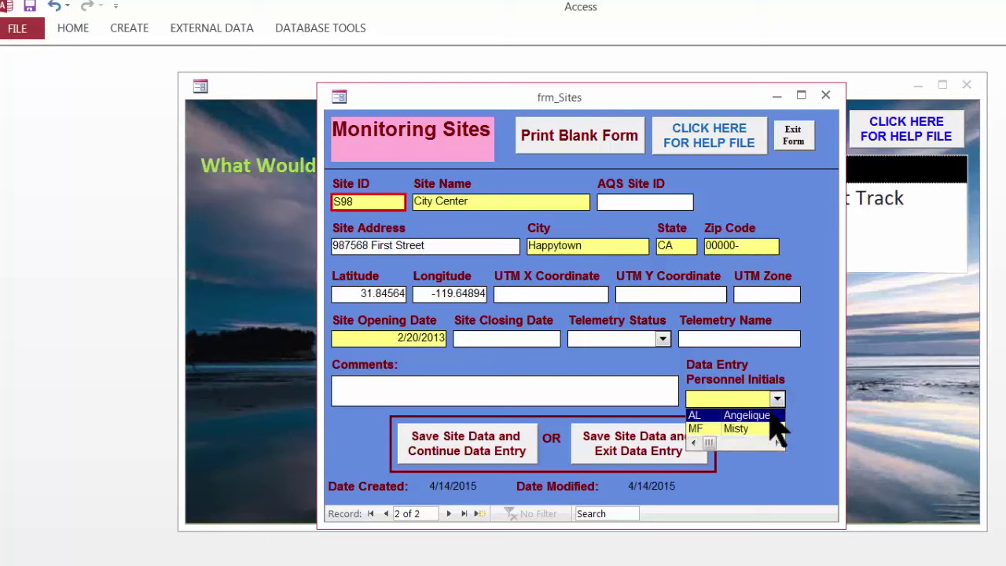
click(772, 416)
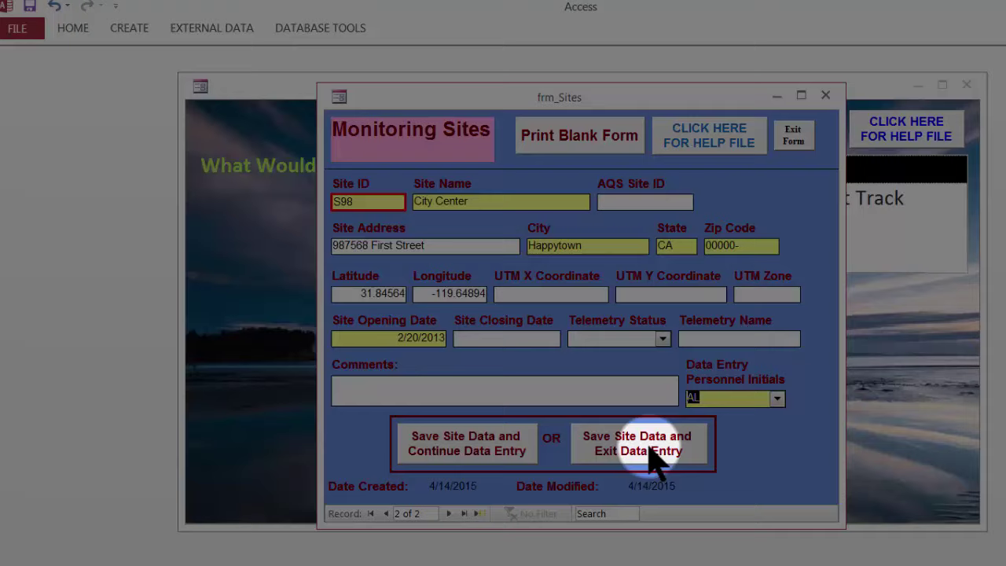
Save the site data and exit data entry, closing the Add or Modify form to return to New Users Fast Track
click(649, 454)
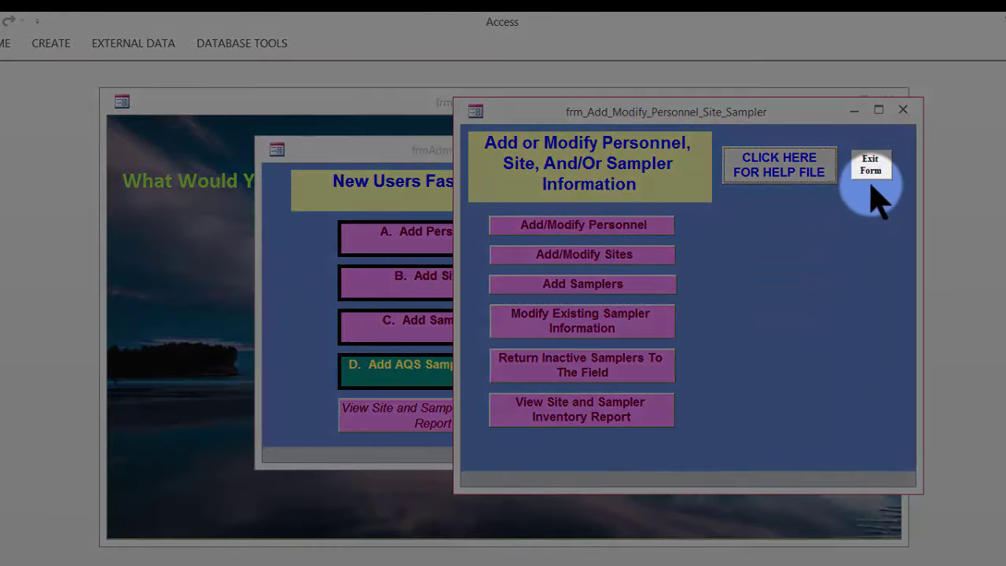
click(870, 167)
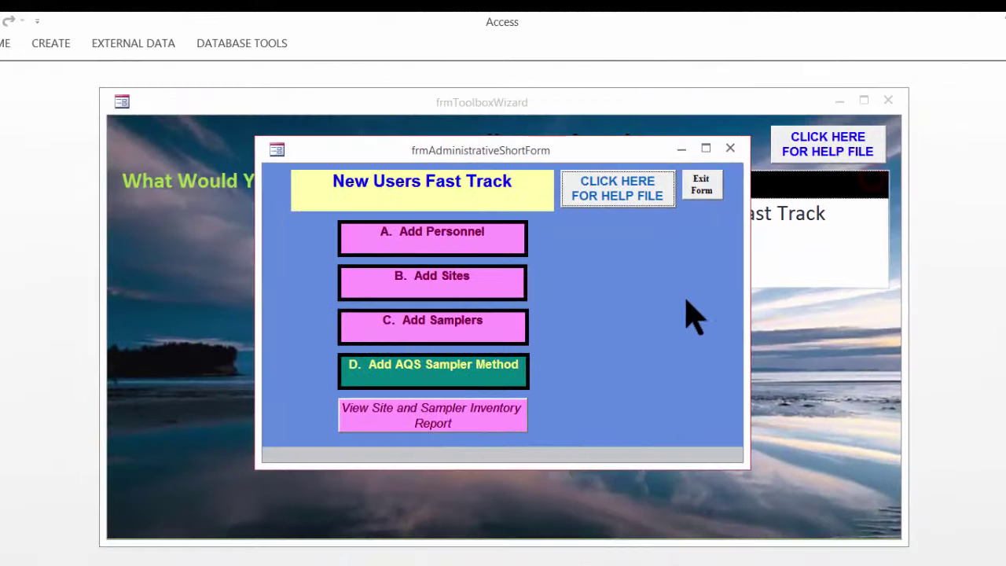